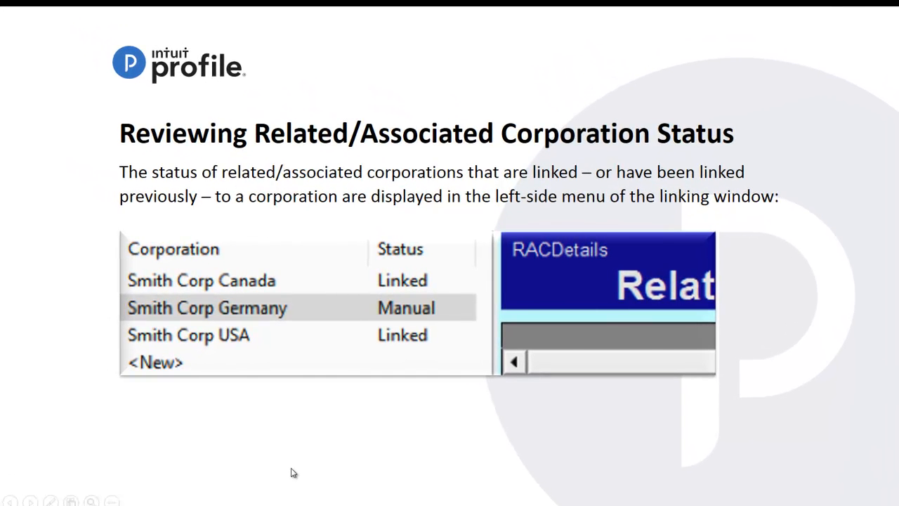
{"action": "left_click", "coordinate": [292, 469]}
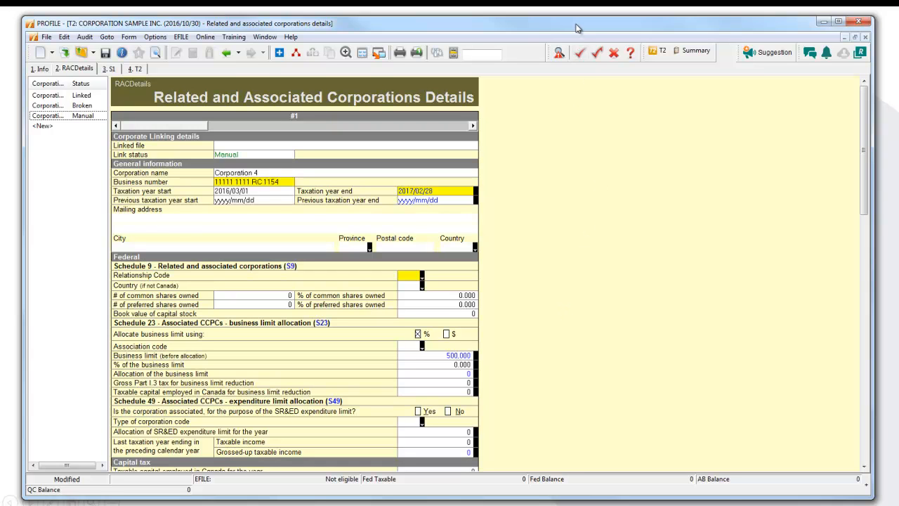
Step: Open the review of corporations linked to the current return and view the details of Corporation 3 and Corporation 2
{"action": "left_click", "coordinate": [83, 106]}
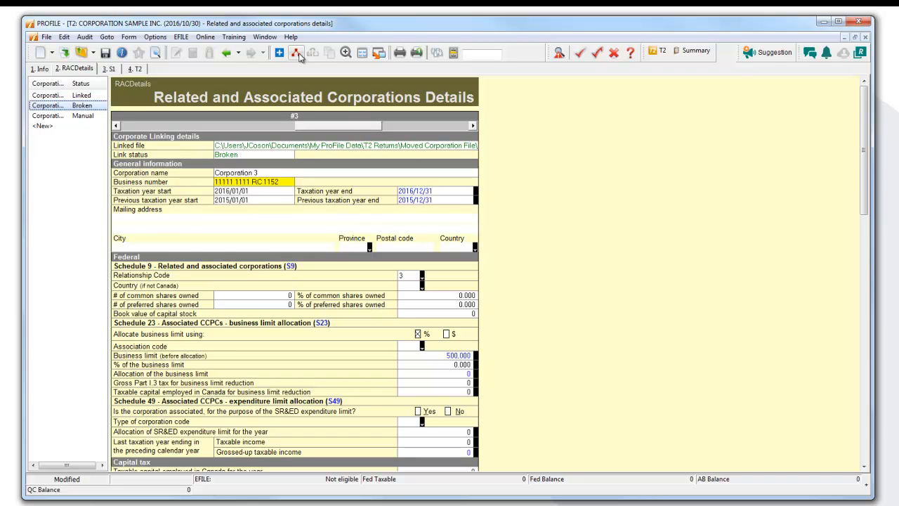
{"action": "left_click", "coordinate": [297, 56]}
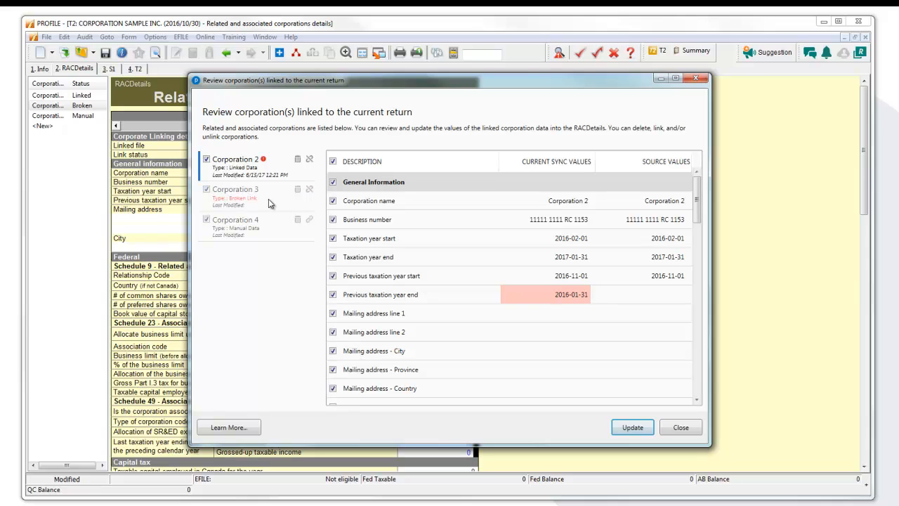
{"action": "left_click", "coordinate": [239, 203]}
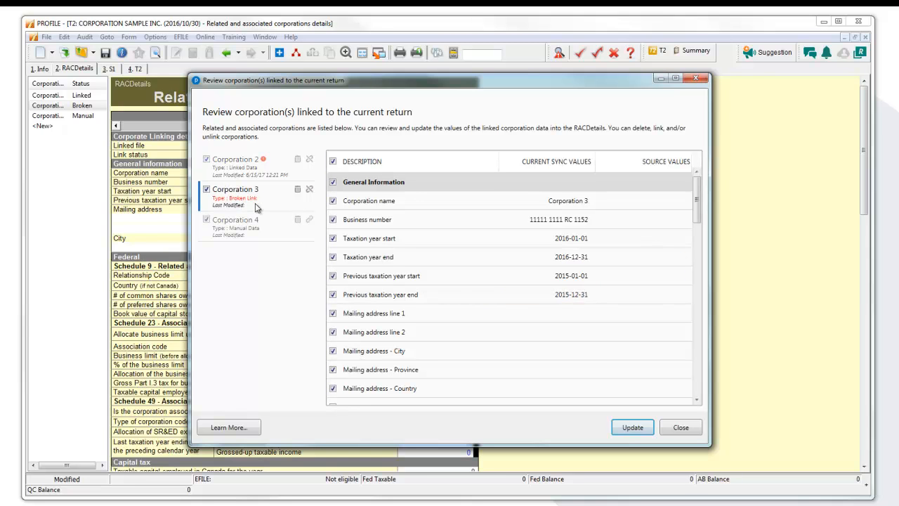
{"action": "left_click", "coordinate": [240, 170]}
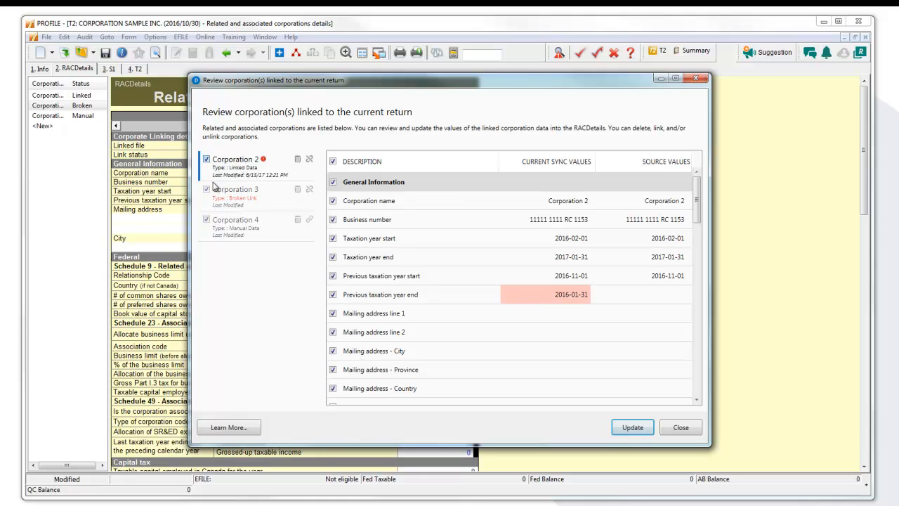
Step: Deselect Corporation 2 and Corporation 4, unlink the broken Corporation 3 entry and confirm making it a manual entry
{"action": "left_click", "coordinate": [246, 231]}
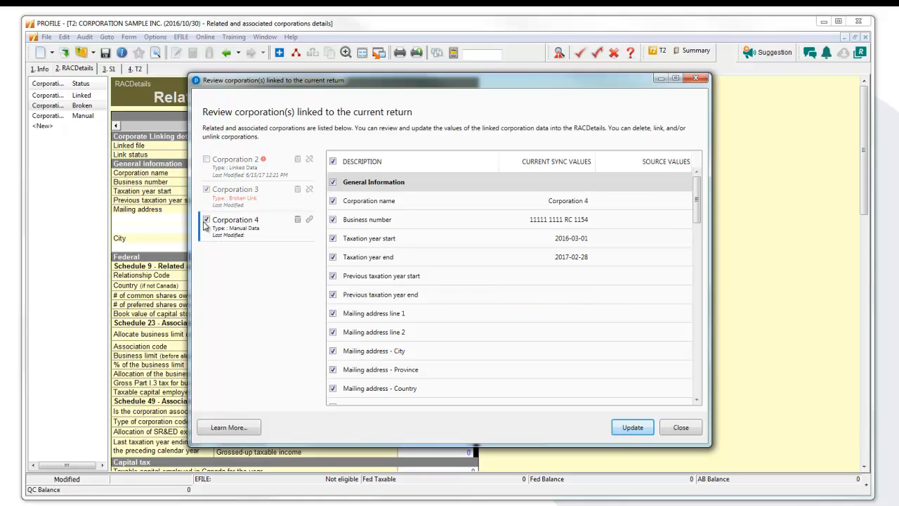
{"action": "left_click", "coordinate": [257, 203]}
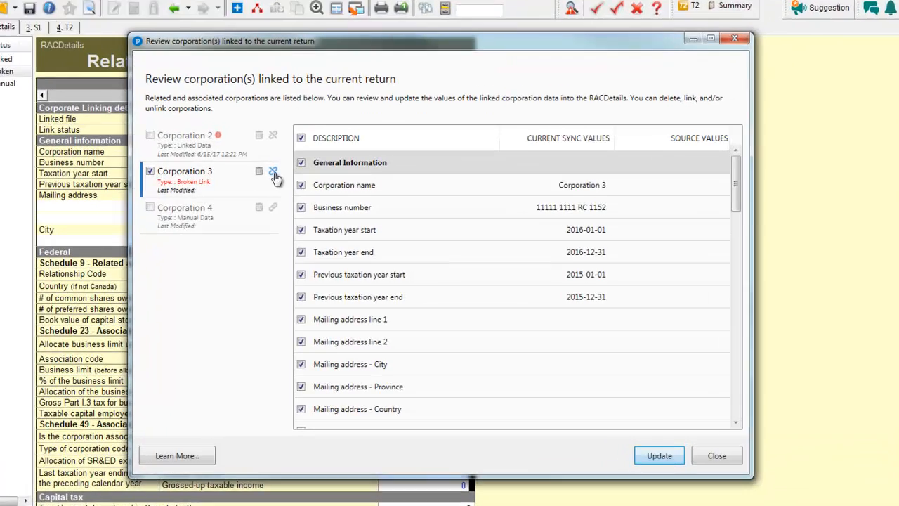
{"action": "left_click", "coordinate": [273, 173]}
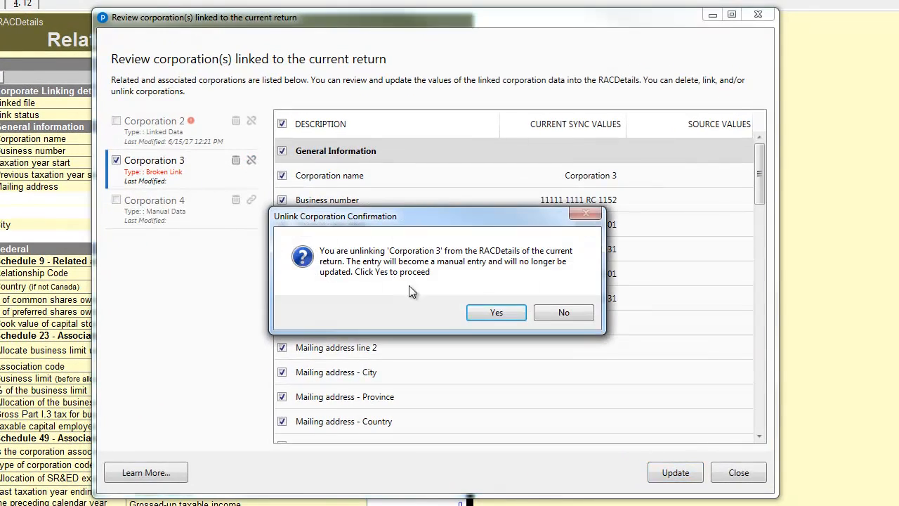
{"action": "left_click", "coordinate": [495, 311]}
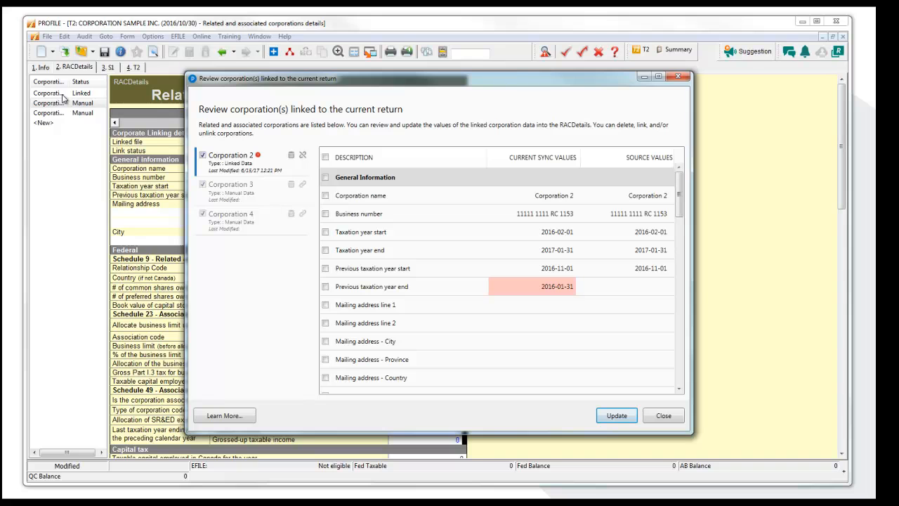
Step: Link the manual Corporation 3 entry to the file Corporation 2 (20161231) in the T2 Returns folder
{"action": "left_click", "coordinate": [256, 197]}
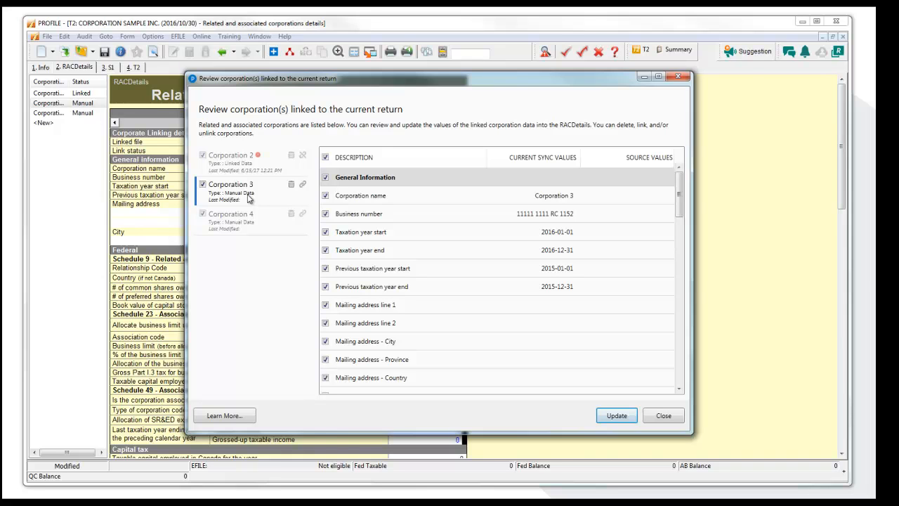
{"action": "left_click", "coordinate": [303, 185]}
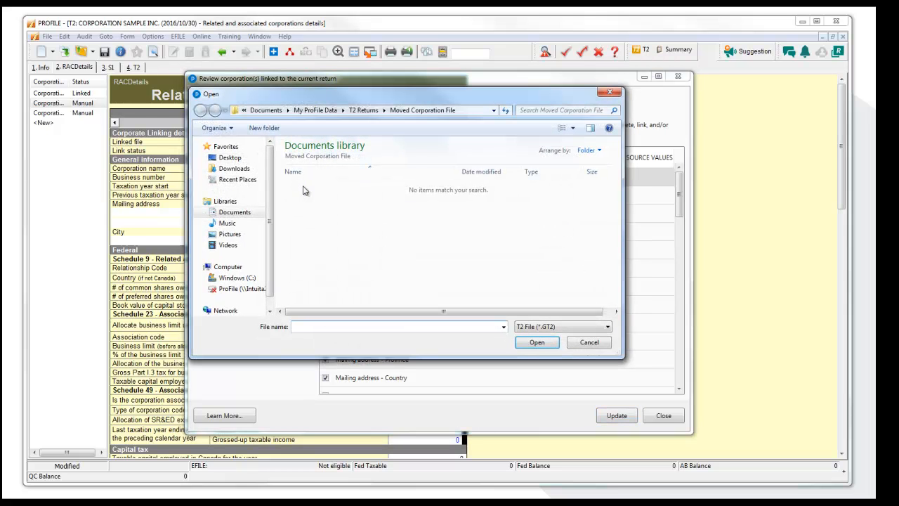
{"action": "left_click", "coordinate": [362, 110]}
{"action": "left_click", "coordinate": [358, 274]}
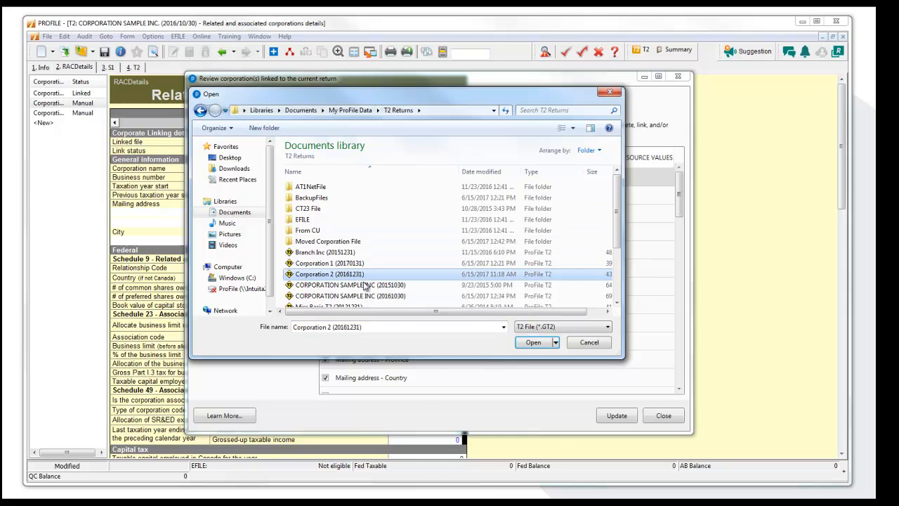
{"action": "left_click", "coordinate": [534, 342]}
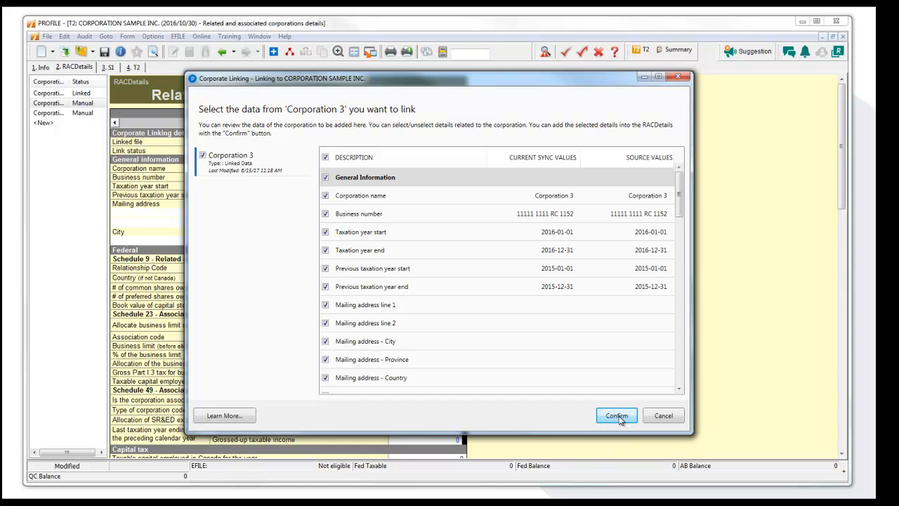
Step: Check the data offered for Corporation 3, confirm linking all of it, and close the linked corporations review
{"action": "left_click", "coordinate": [681, 371]}
{"action": "left_click", "coordinate": [681, 375]}
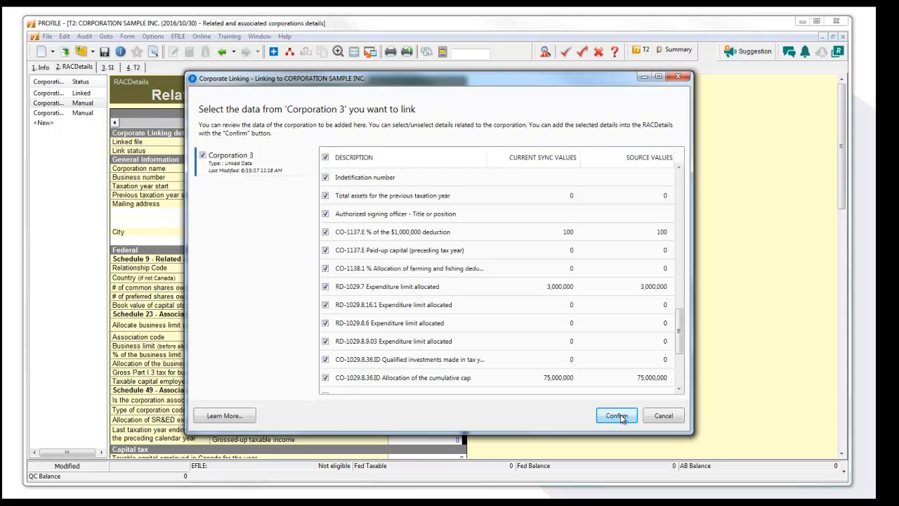
{"action": "left_click", "coordinate": [616, 416]}
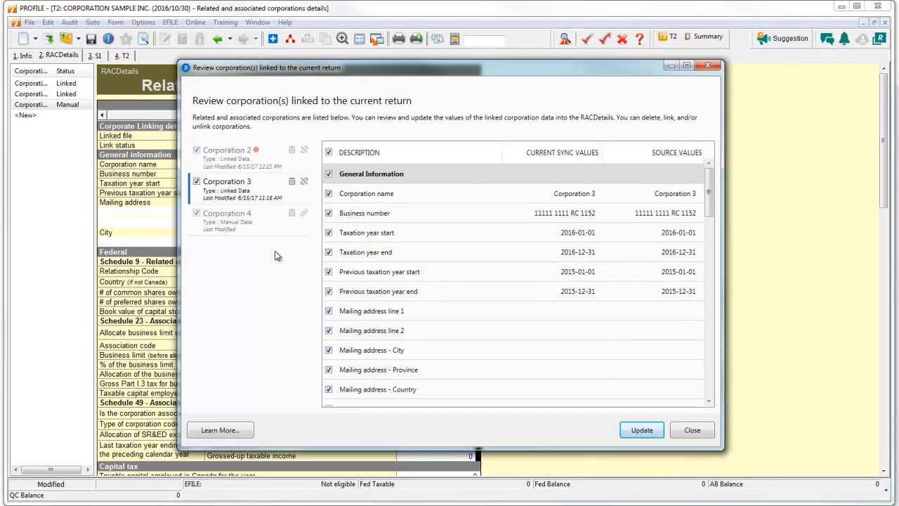
{"action": "left_click", "coordinate": [692, 429]}
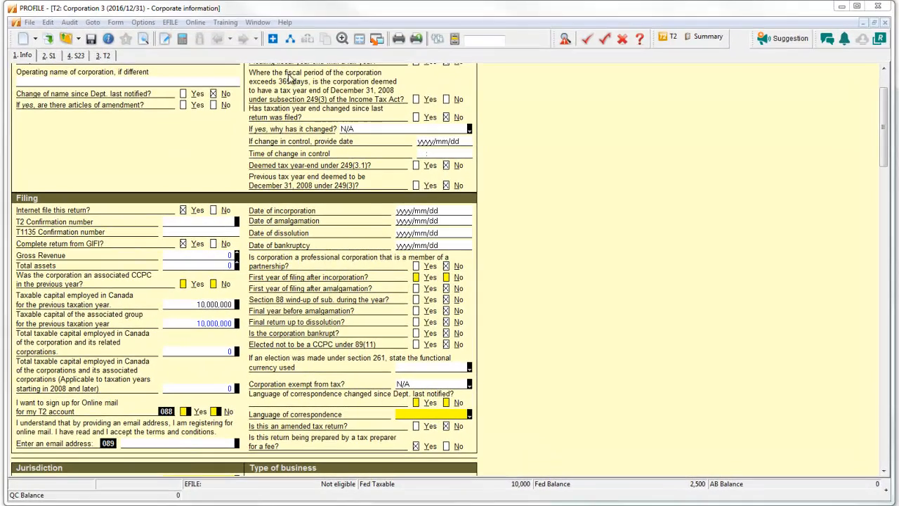
Step: Switch to the CORPORATION SAMPLE INC. return and open the linked corporations review at Corporation 3
{"action": "left_click", "coordinate": [248, 23]}
{"action": "left_click", "coordinate": [289, 87]}
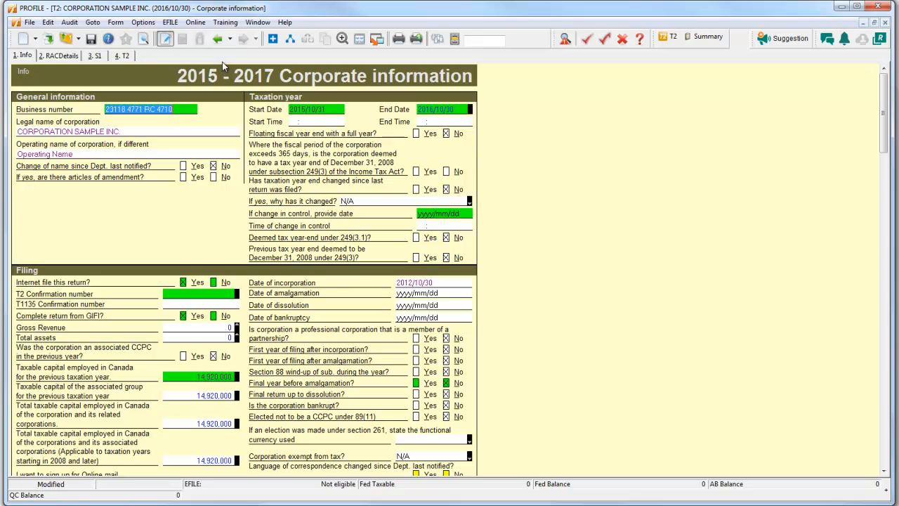
{"action": "left_click", "coordinate": [290, 40]}
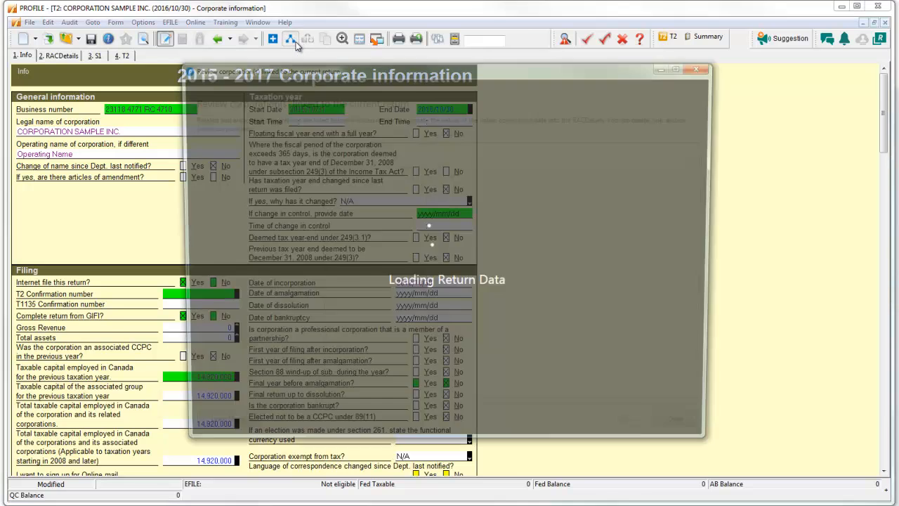
{"action": "left_click", "coordinate": [246, 232]}
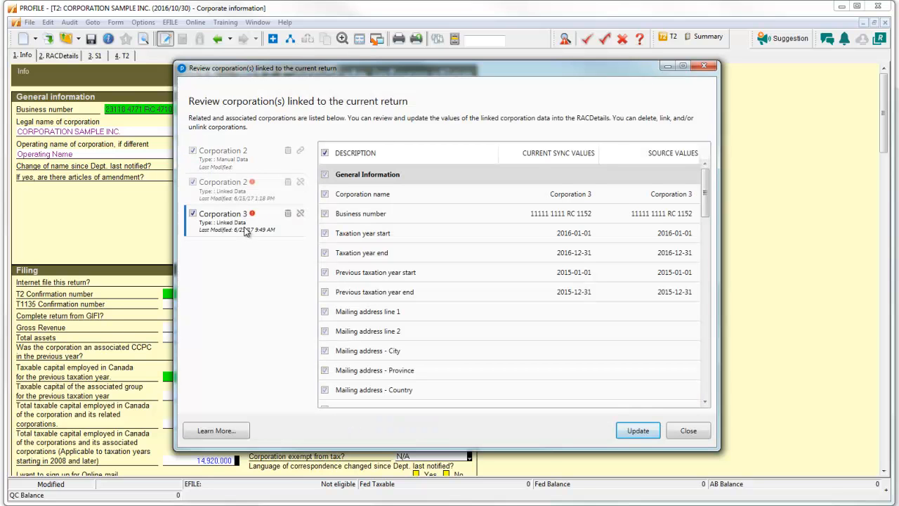
Step: Compare the current sync and source values in the Federal section for Corporation 3 and the linked Corporation 2
{"action": "mouse_move", "coordinate": [254, 220]}
{"action": "left_click", "coordinate": [705, 401]}
{"action": "left_click", "coordinate": [705, 402]}
{"action": "left_click", "coordinate": [705, 402]}
{"action": "left_click", "coordinate": [705, 402]}
{"action": "left_click", "coordinate": [705, 401]}
{"action": "left_click", "coordinate": [704, 401]}
{"action": "left_click", "coordinate": [705, 401]}
{"action": "left_click", "coordinate": [705, 402]}
{"action": "left_click", "coordinate": [705, 402]}
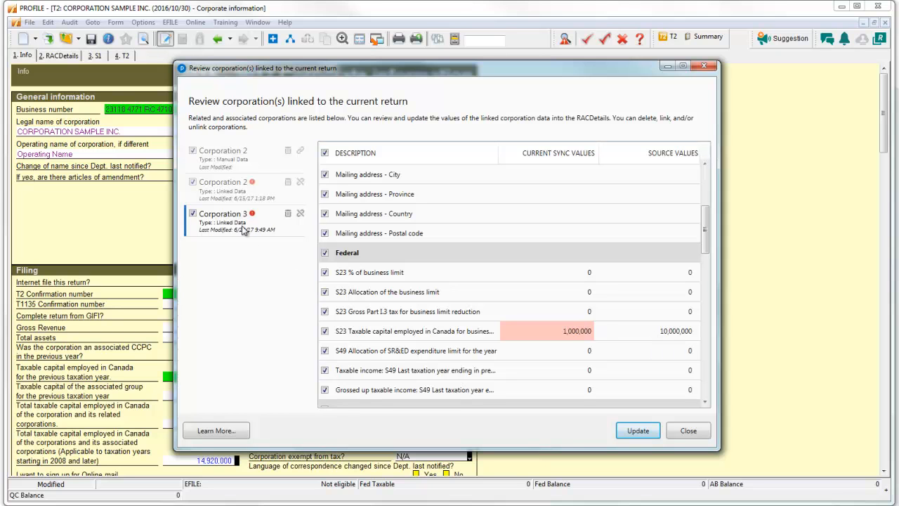
{"action": "left_click", "coordinate": [194, 190]}
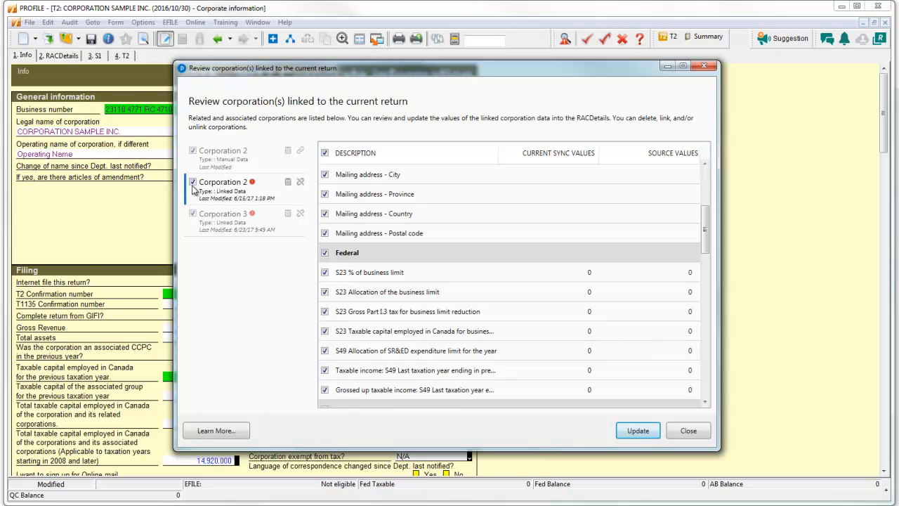
{"action": "left_click", "coordinate": [227, 232]}
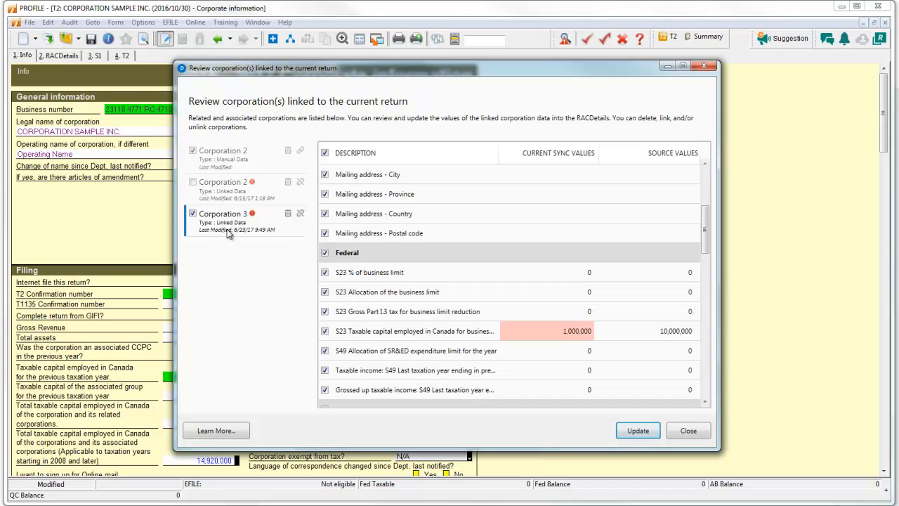
{"action": "left_click", "coordinate": [215, 188]}
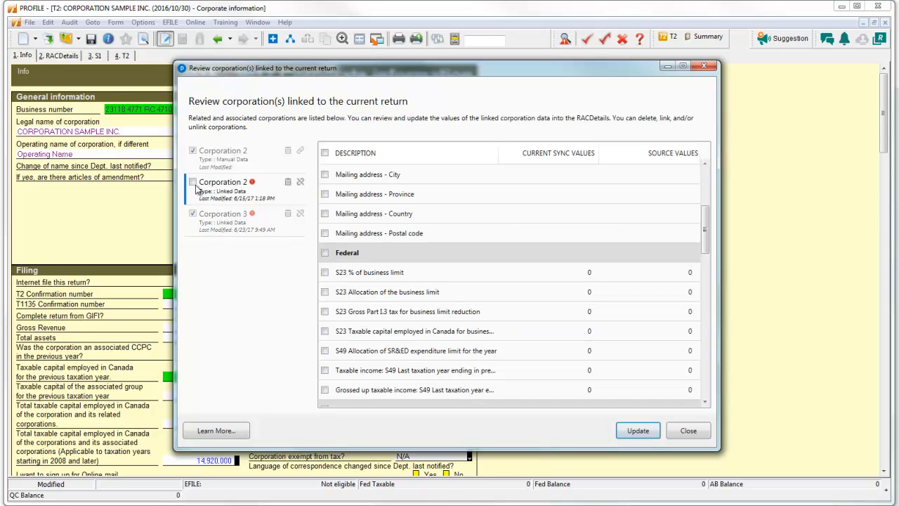
{"action": "left_click", "coordinate": [227, 224]}
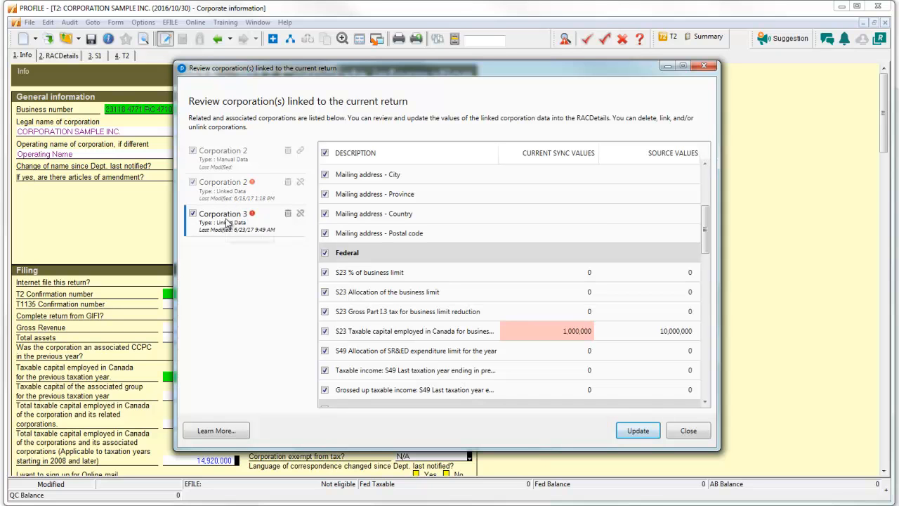
{"action": "left_click", "coordinate": [228, 203]}
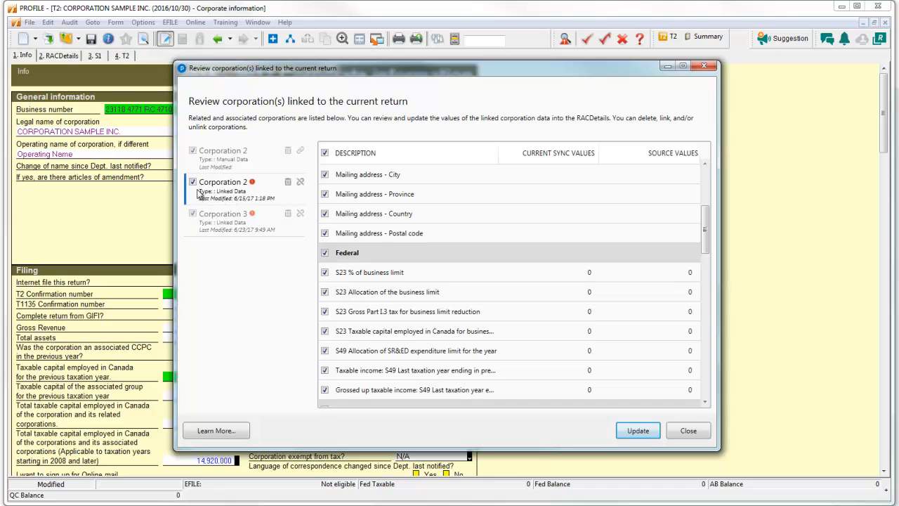
Step: Exclude the linked Corporation 2, update RACDetails with Corporation 3's source values, and confirm the sync
{"action": "left_click", "coordinate": [193, 182]}
{"action": "left_click", "coordinate": [234, 235]}
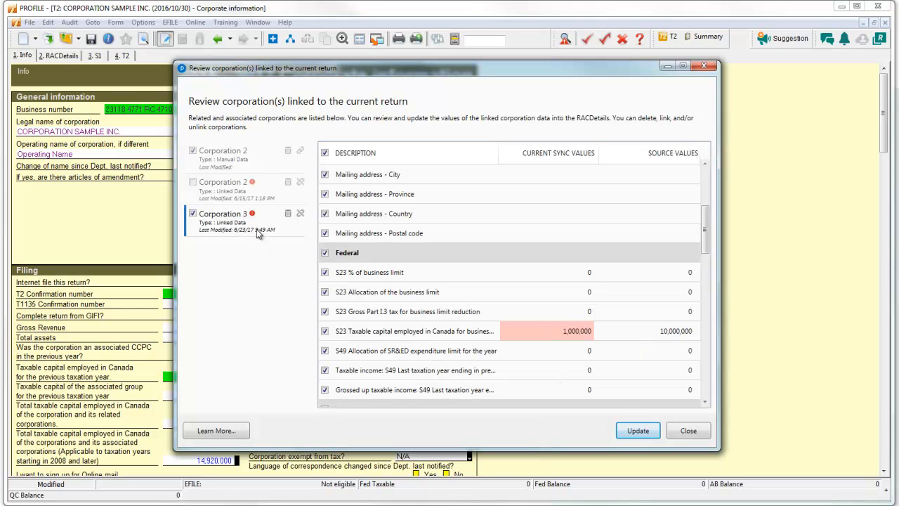
{"action": "left_click", "coordinate": [639, 430]}
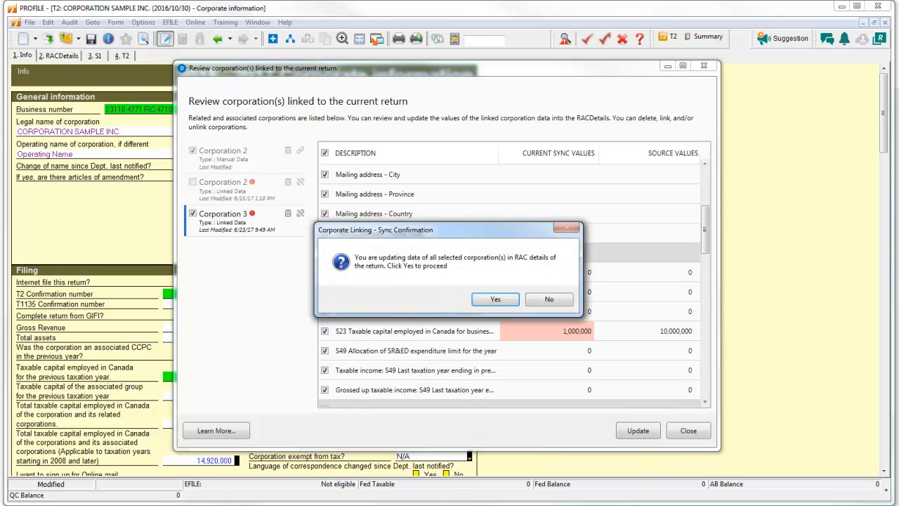
{"action": "left_click", "coordinate": [508, 301]}
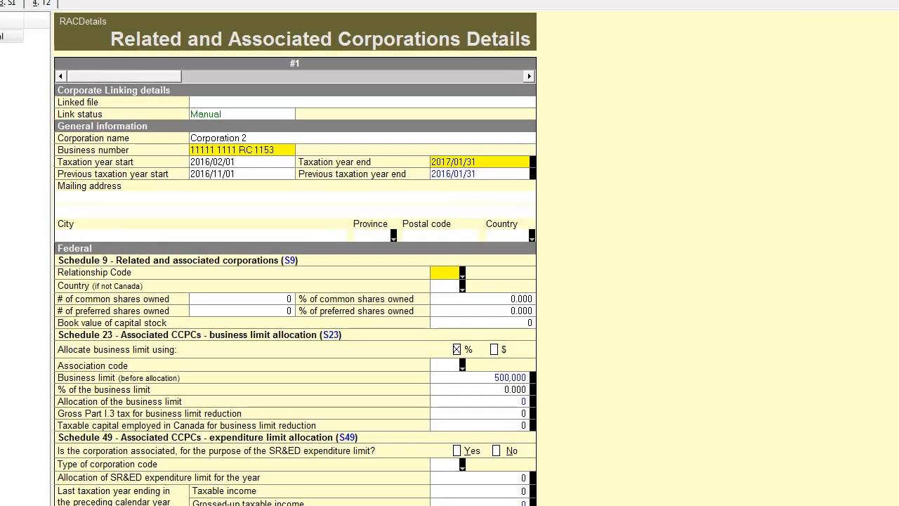
Step: Reopen the linked corporations review and check Corporation 3's sync values against its source values
{"action": "left_click", "coordinate": [302, 2]}
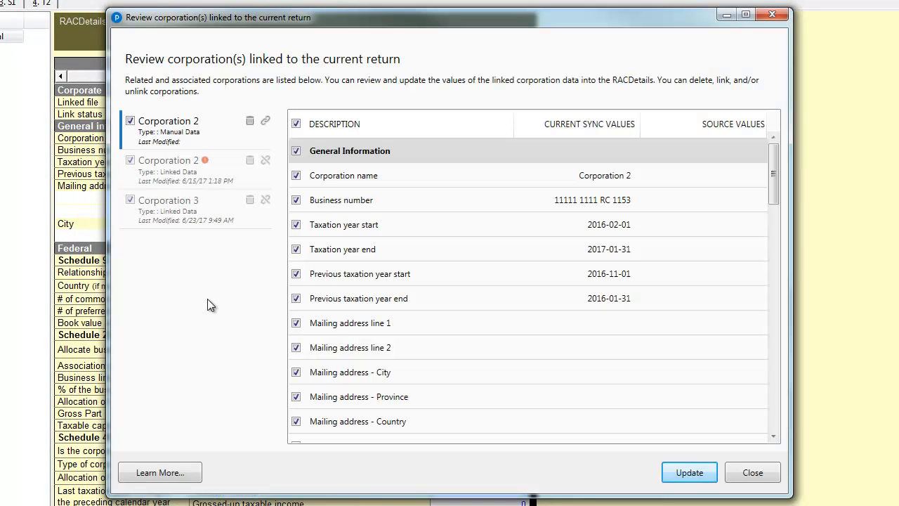
{"action": "left_click", "coordinate": [189, 211]}
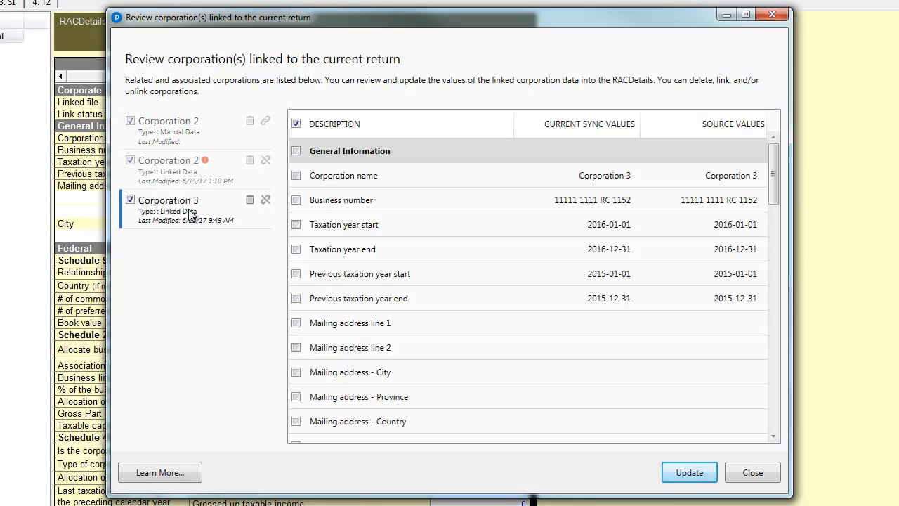
{"action": "left_click", "coordinate": [773, 436]}
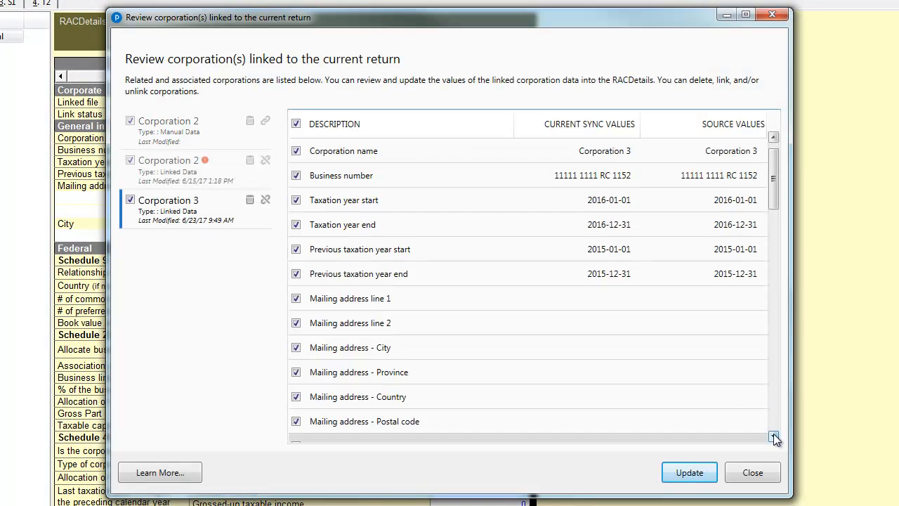
{"action": "left_click", "coordinate": [773, 436]}
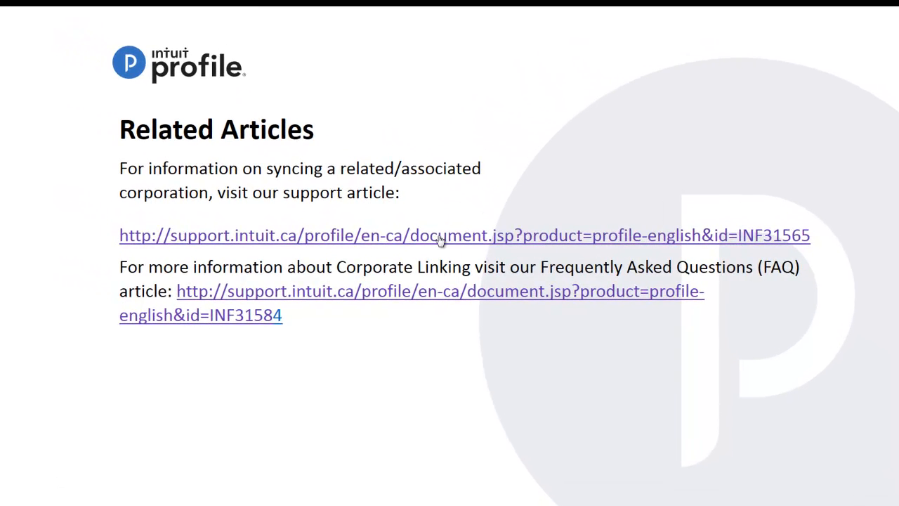
Step: Open the support article about syncing a related/associated corporation in the browser and go to the ProFile Support page
{"action": "left_click", "coordinate": [436, 236]}
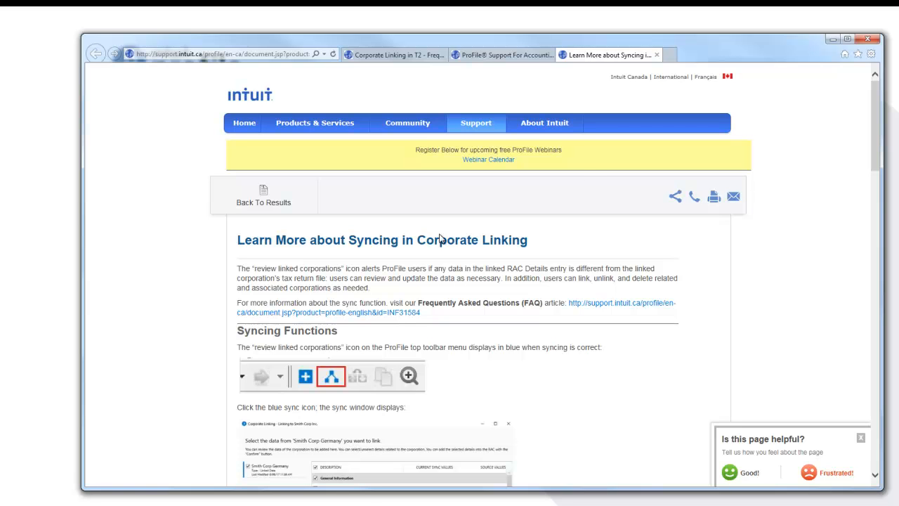
{"action": "mouse_move", "coordinate": [476, 129]}
{"action": "left_click", "coordinate": [478, 206]}
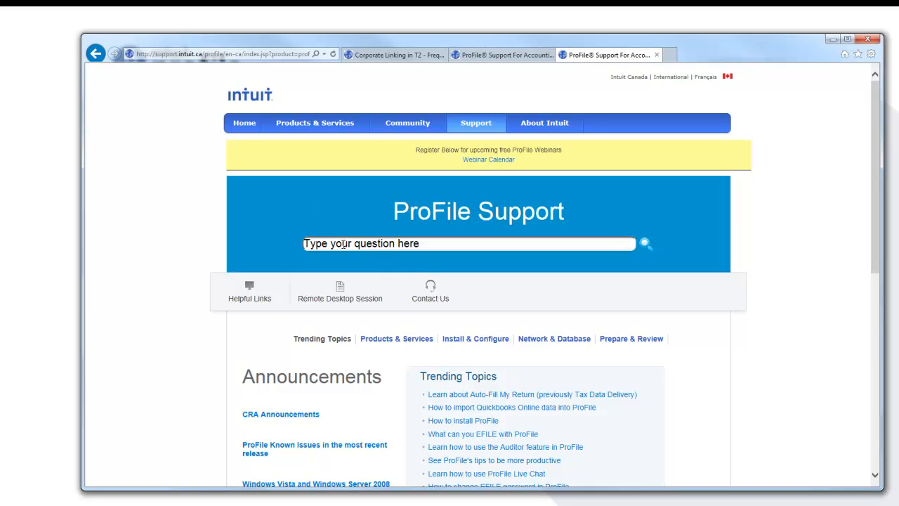
Step: Search ProFile Support for "Corporate Linking" and look through the resulting articles
{"action": "left_click", "coordinate": [343, 244]}
{"action": "type", "text": "Corpo"}
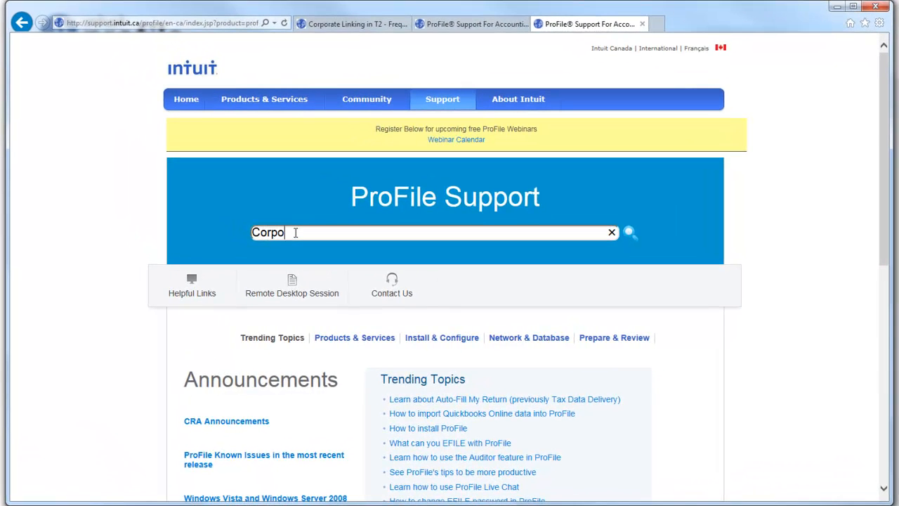
{"action": "type", "text": "rate Linking"}
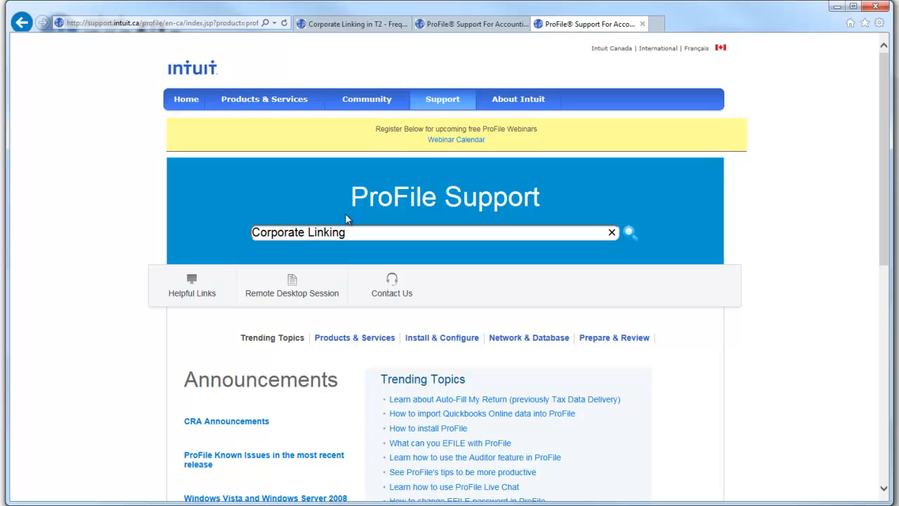
{"action": "left_click", "coordinate": [639, 232]}
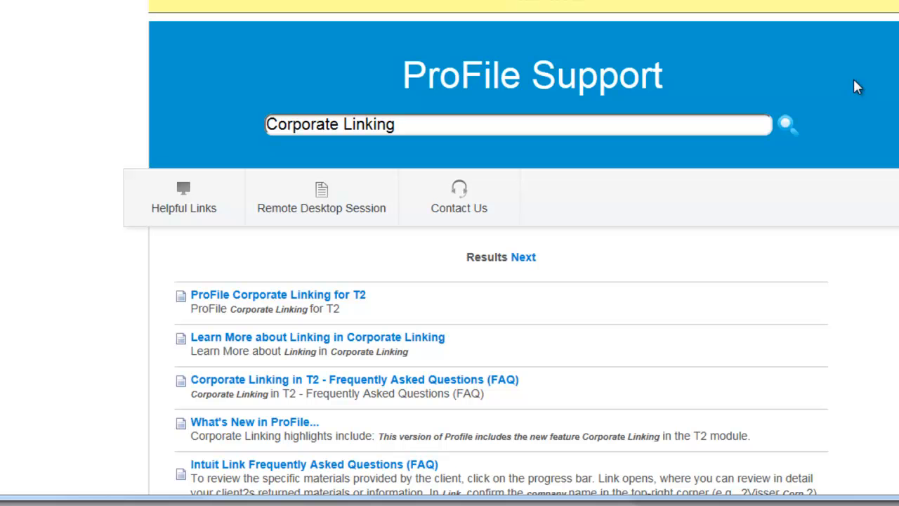
{"action": "scroll", "coordinate": [877, 222], "scroll_direction": "down", "scroll_amount": 3}
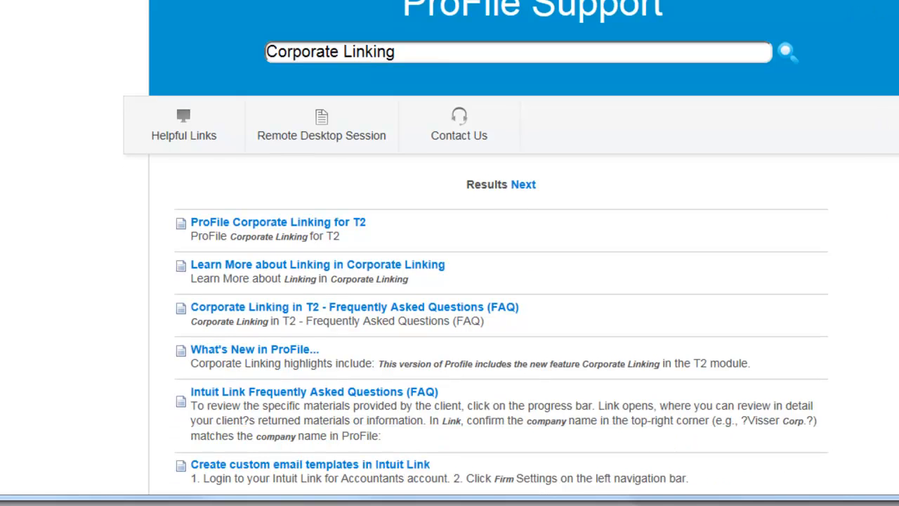